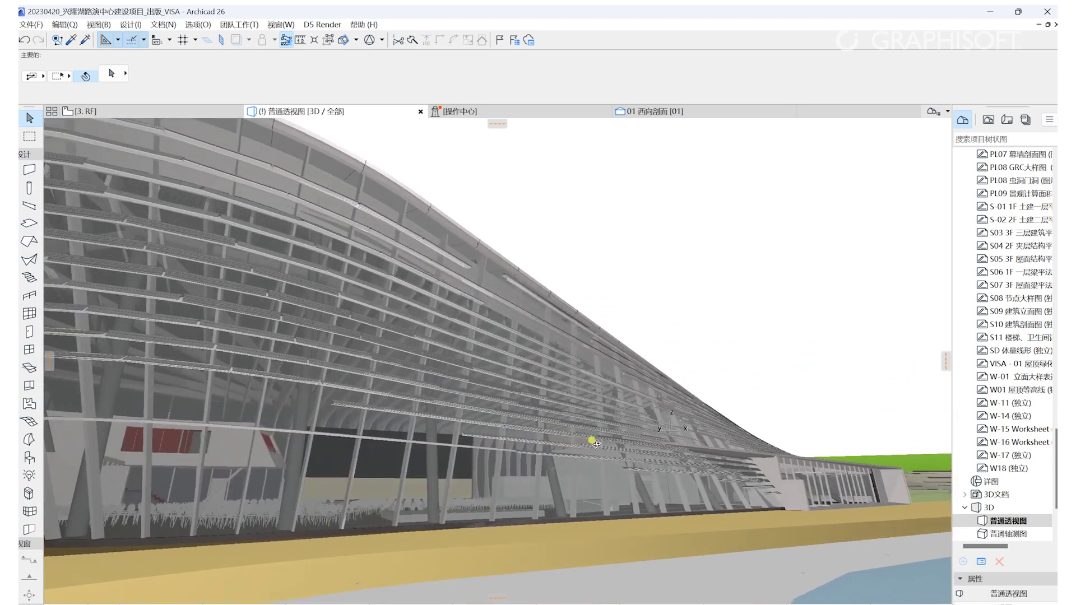
- Orbit the 3D view to look along the curved facade from outside, above the shoreline
{"action": "middle_click_drag", "start_coordinate": [638, 461], "coordinate": [543, 532], "text": "shift"}
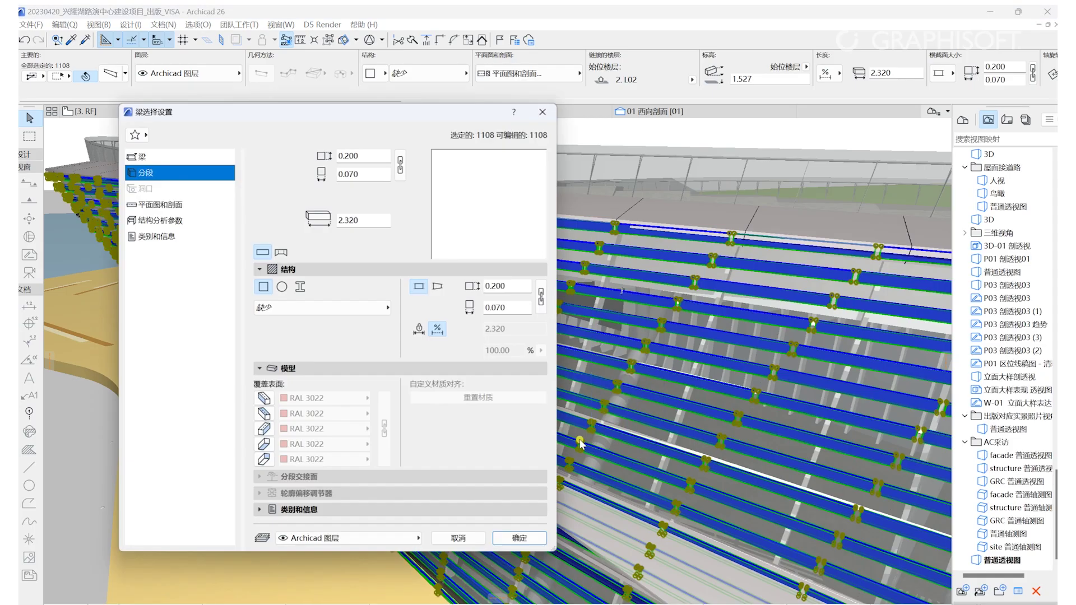
- Set the selected louvre beams' structure material to Concrete - GRC
{"action": "left_click", "coordinate": [297, 308]}
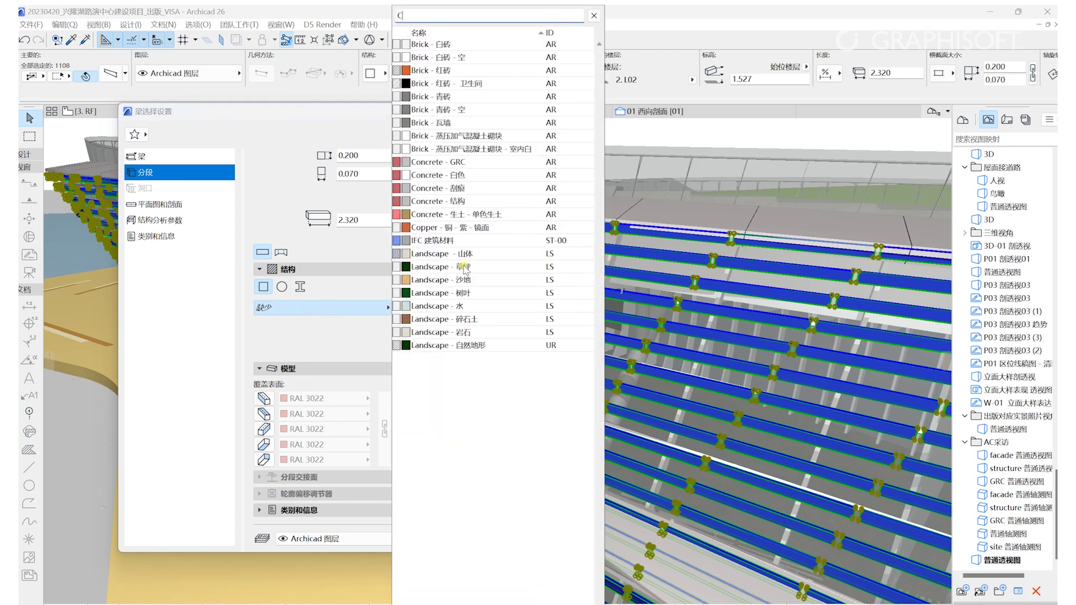
{"action": "left_click", "coordinate": [462, 164]}
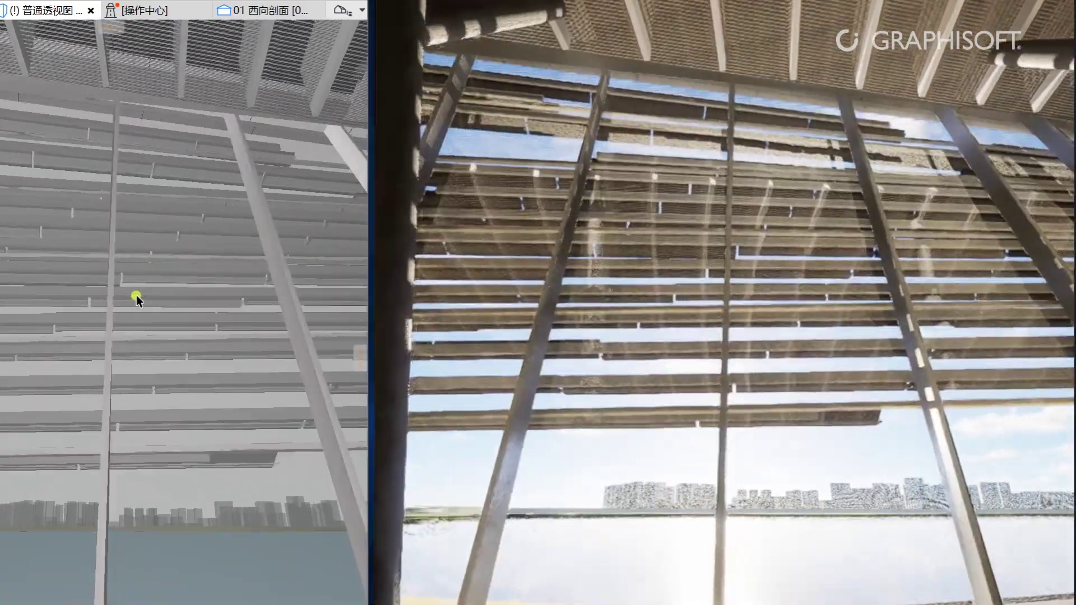
{"action": "middle_click_drag", "start_coordinate": [137, 295], "coordinate": [217, 384], "text": "shift"}
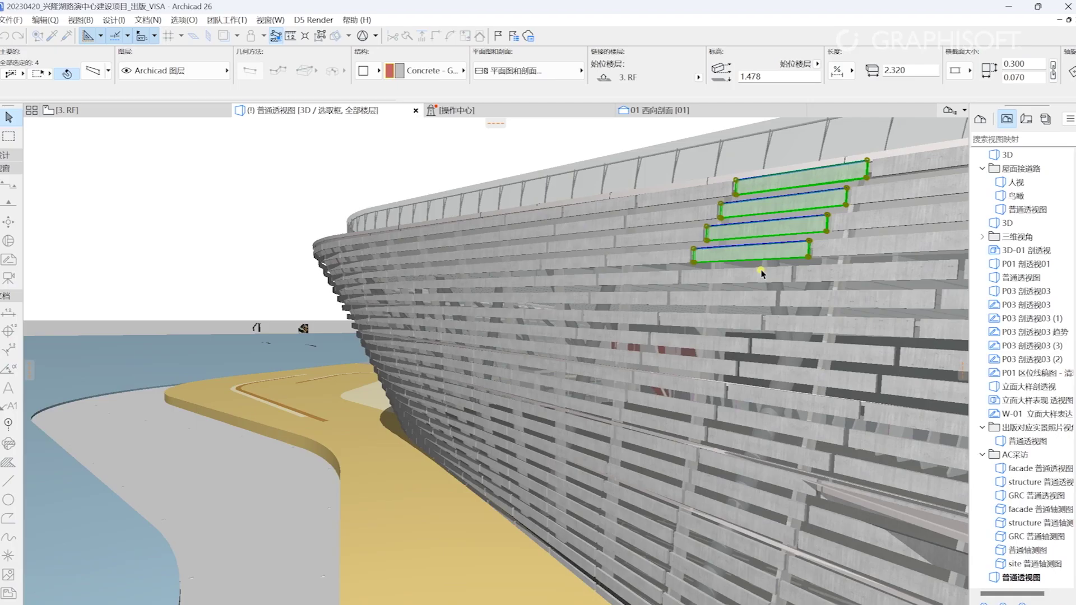
- Assign the custom profile 立面GRC - 100*200 - 02 to the four selected beams
{"action": "key", "text": "ctrl+t"}
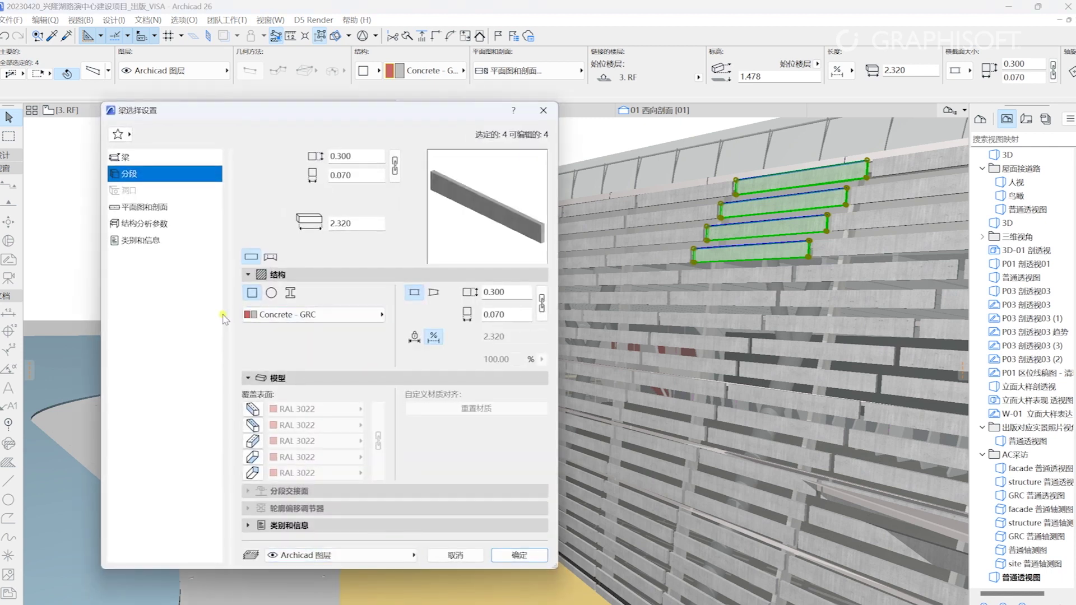
{"action": "left_click", "coordinate": [295, 314]}
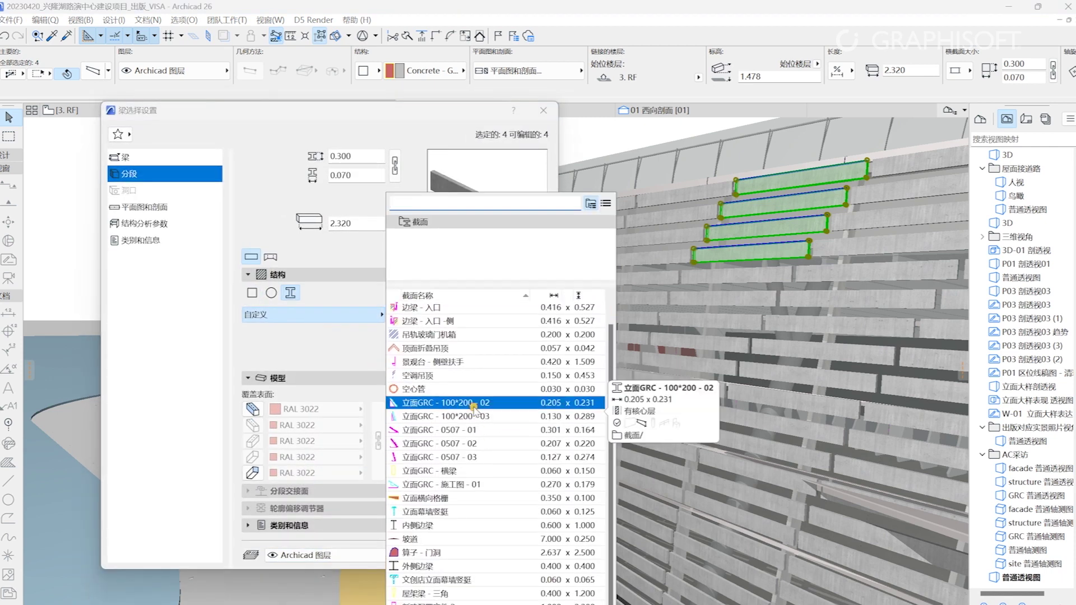
{"action": "left_click", "coordinate": [473, 403]}
{"action": "left_click", "coordinate": [517, 552]}
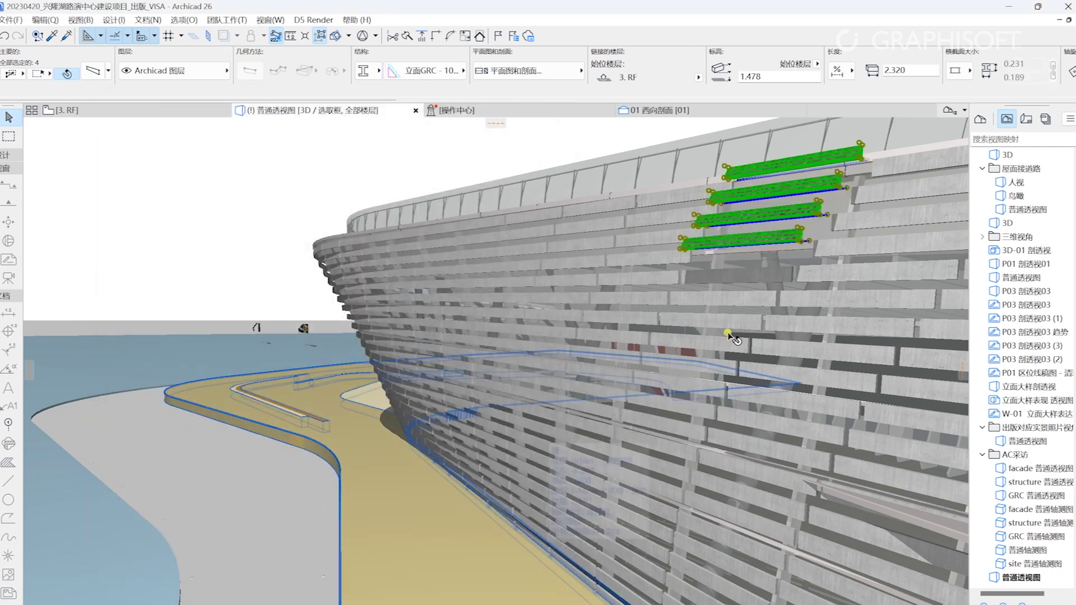
{"action": "scroll", "coordinate": [729, 334], "scroll_direction": "up", "scroll_amount": 2}
{"action": "scroll", "coordinate": [729, 335], "scroll_direction": "up", "scroll_amount": 2}
{"action": "scroll", "coordinate": [723, 348], "scroll_direction": "up", "scroll_amount": 2}
{"action": "scroll", "coordinate": [477, 357], "scroll_direction": "up", "scroll_amount": 2}
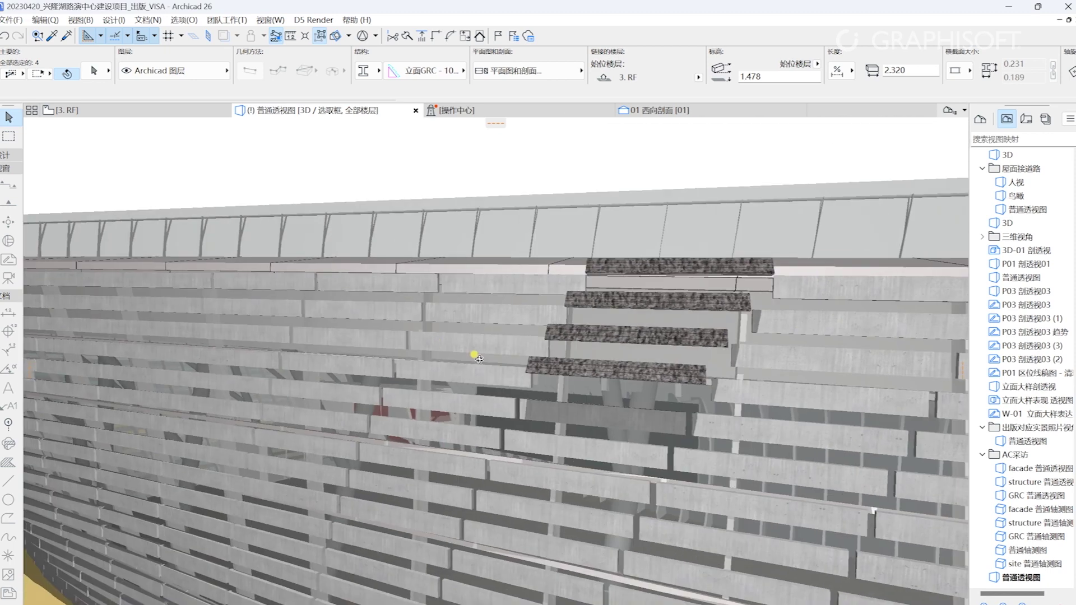